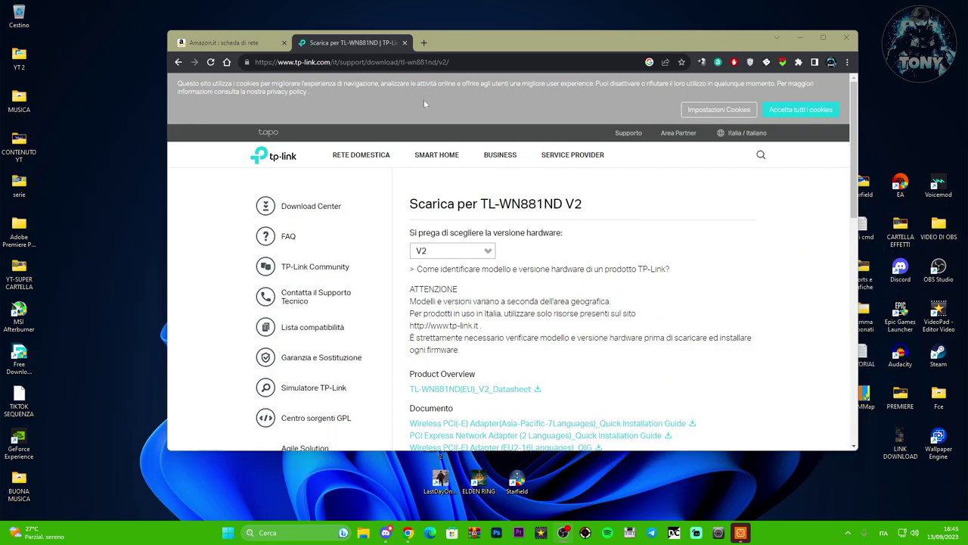
- Open System Information to check the computer's motherboard model
mouse_move(441, 173)
left_click(254, 532)
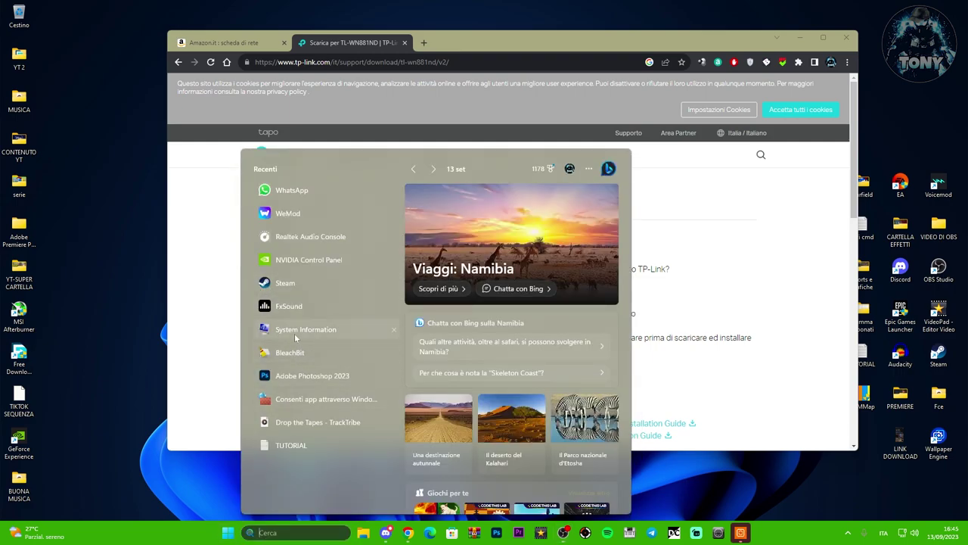
left_click(310, 330)
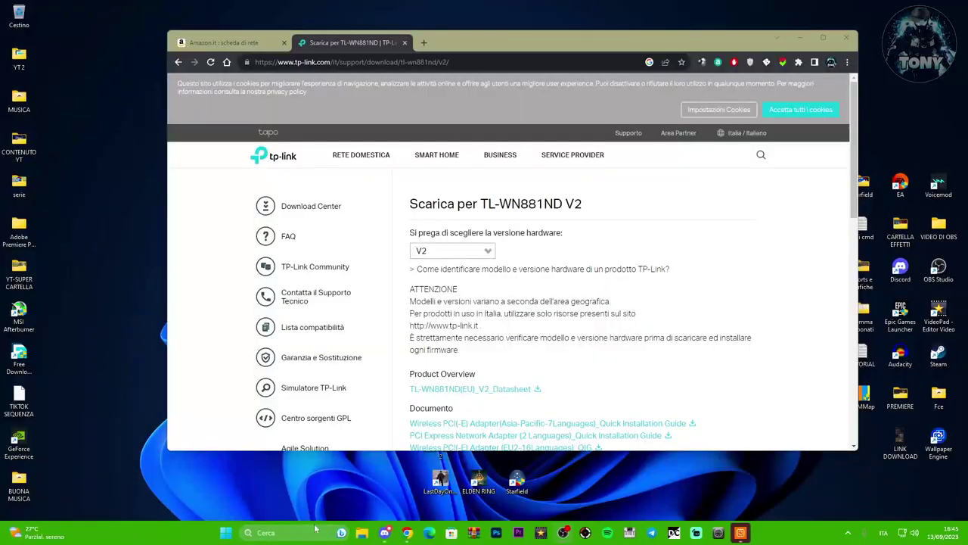
- Search the web for "b450 gaming pluss max" in a new tab and open the MSI motherboard's support page
left_click(424, 42)
type("b450")
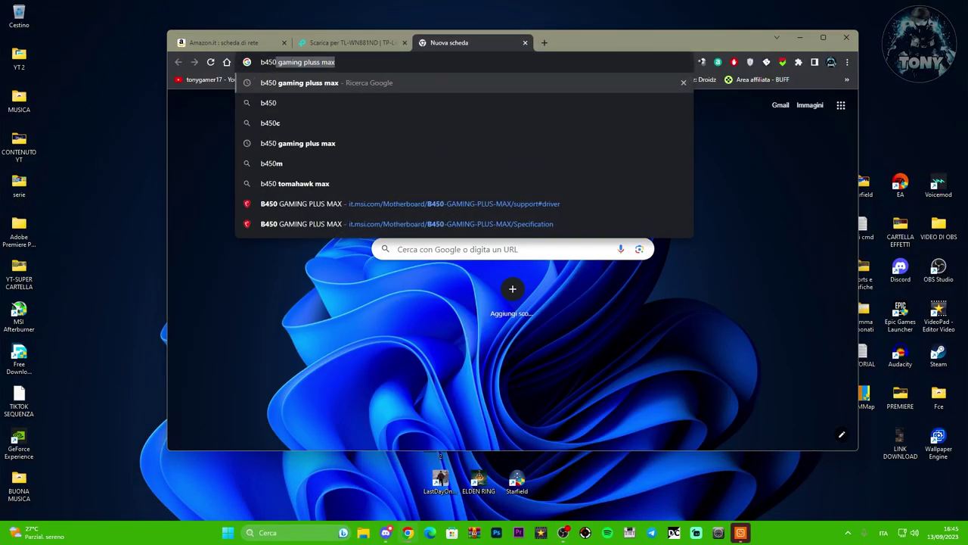
key("Return")
left_click(340, 219)
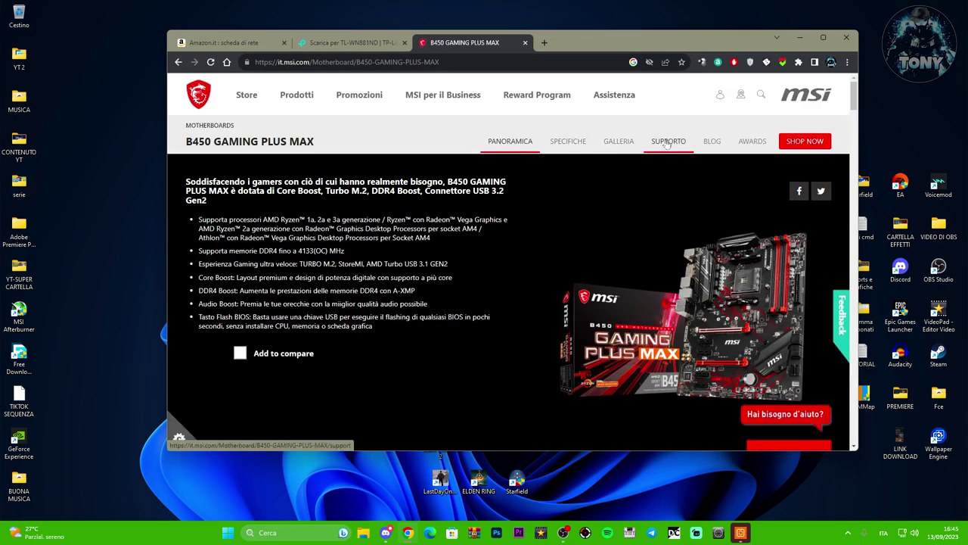
left_click(666, 143)
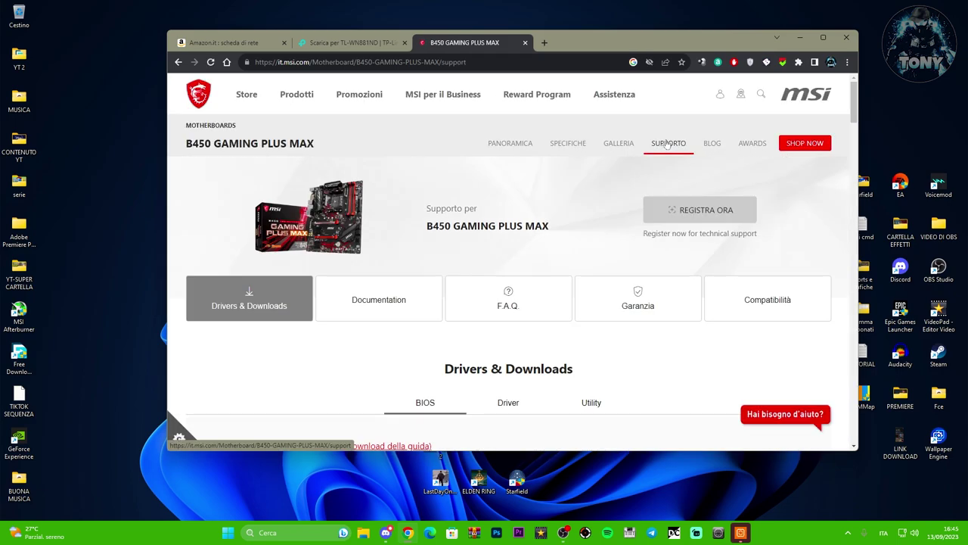
- Display the LAN drivers in the B450 GAMING PLUS MAX driver downloads
scroll(529, 261, "down", 2)
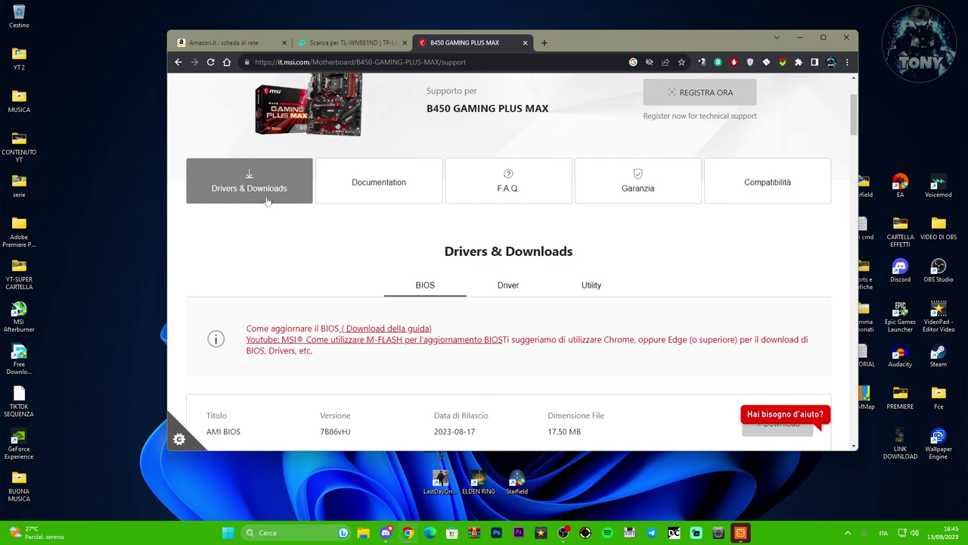
left_click(505, 283)
scroll(503, 298, "down", 2)
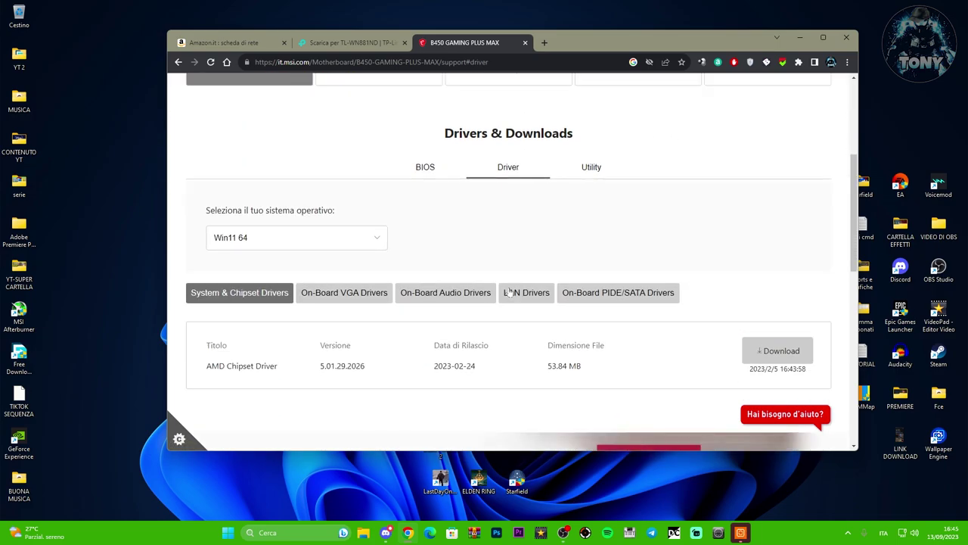
left_click(520, 297)
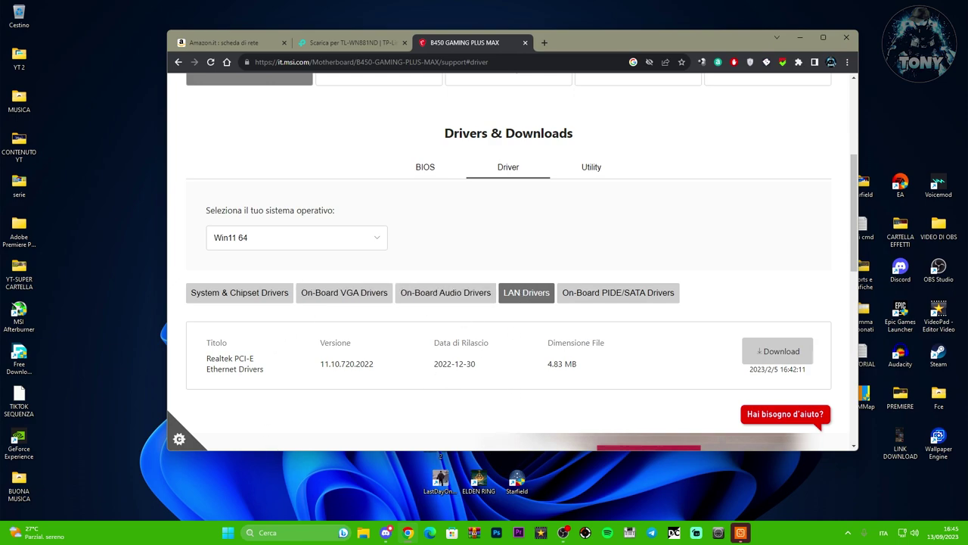
- Download the Realtek PCI-E Ethernet Drivers and save the realtek_pcielan_w11 archive to the Desktop
left_click(782, 360)
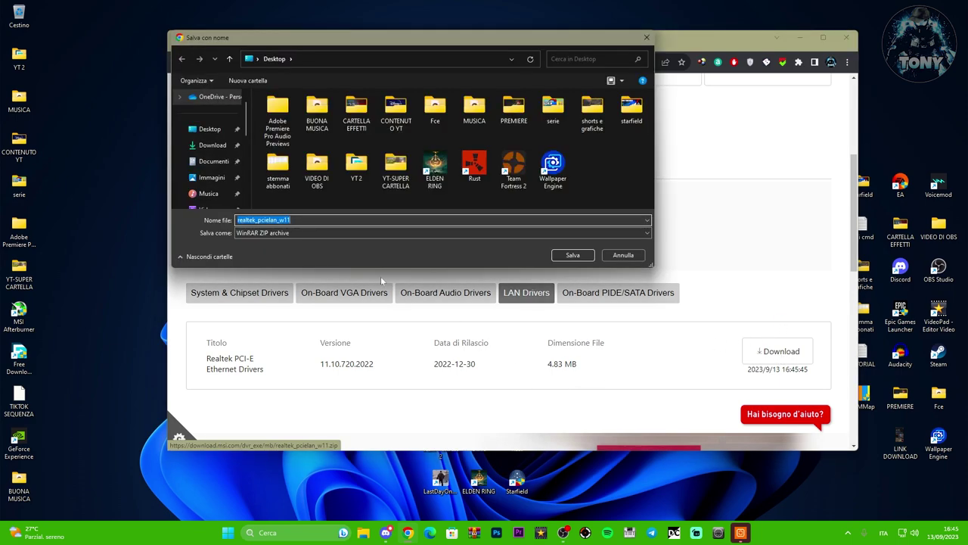
left_click(214, 146)
left_click(209, 130)
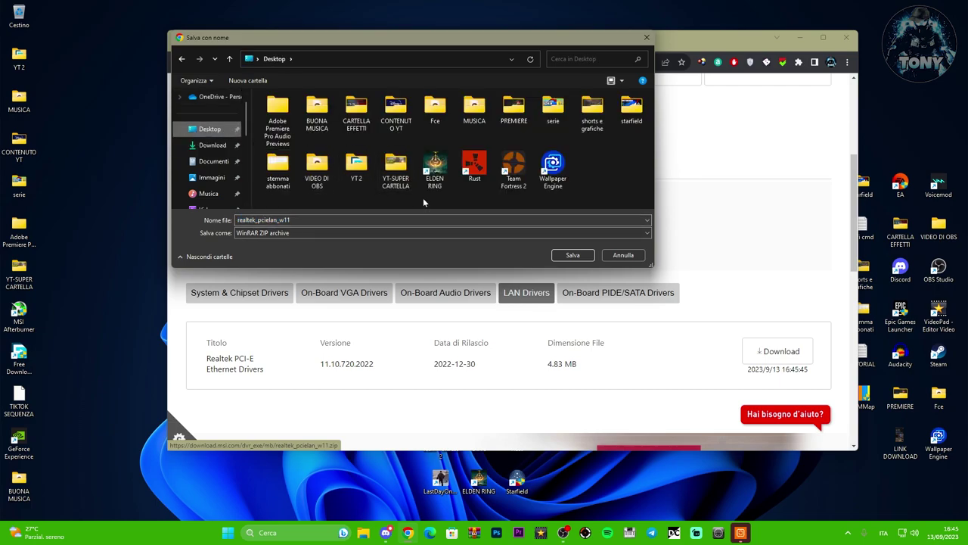
left_click(573, 256)
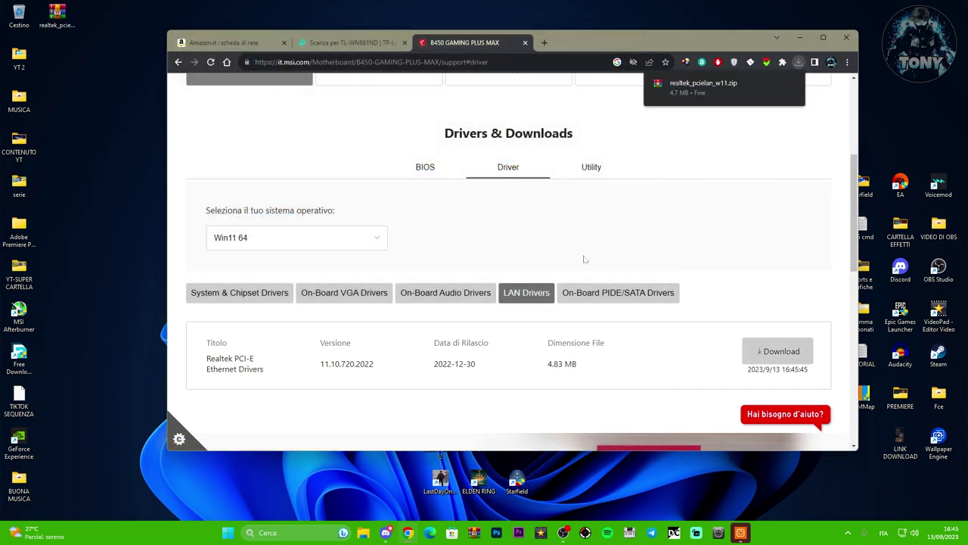
- Open the downloaded realtek_pcielan_w11 archive and launch the Install_PCIE_Win application inside its WIN11-11.10.720.2022 folder
double_click(59, 15)
left_click(394, 194)
double_click(394, 193)
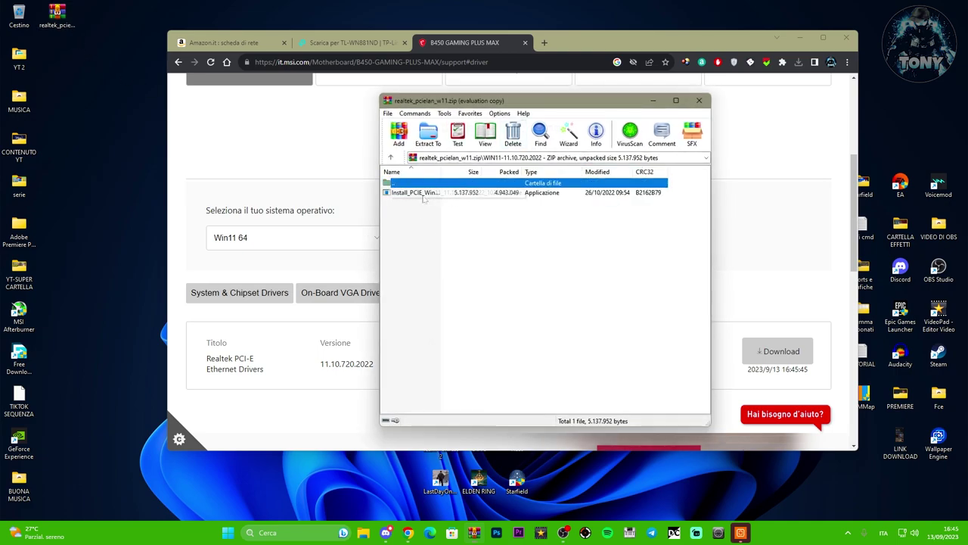
double_click(414, 192)
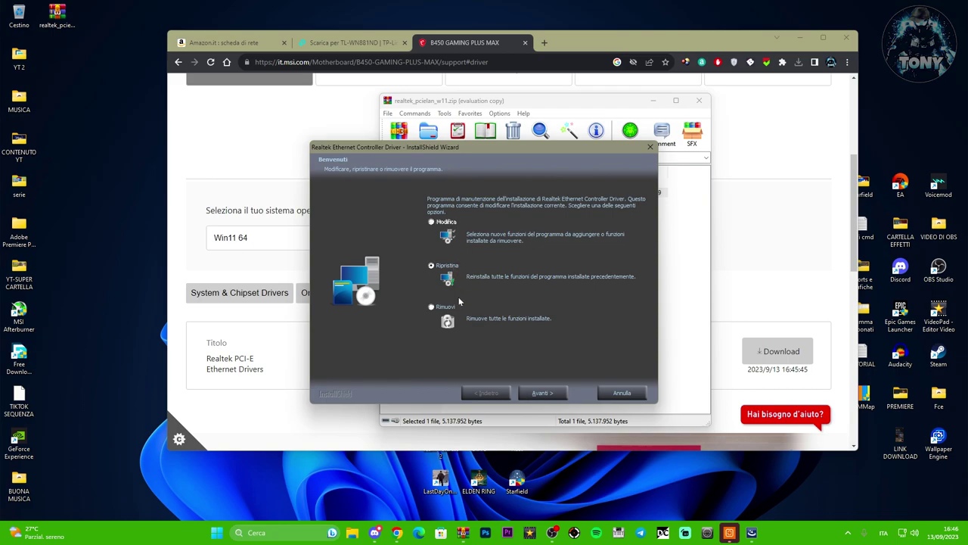
- Run the Realtek Ethernet driver setup with the Ripristina option, finish the wizard and close the archive
left_click(542, 392)
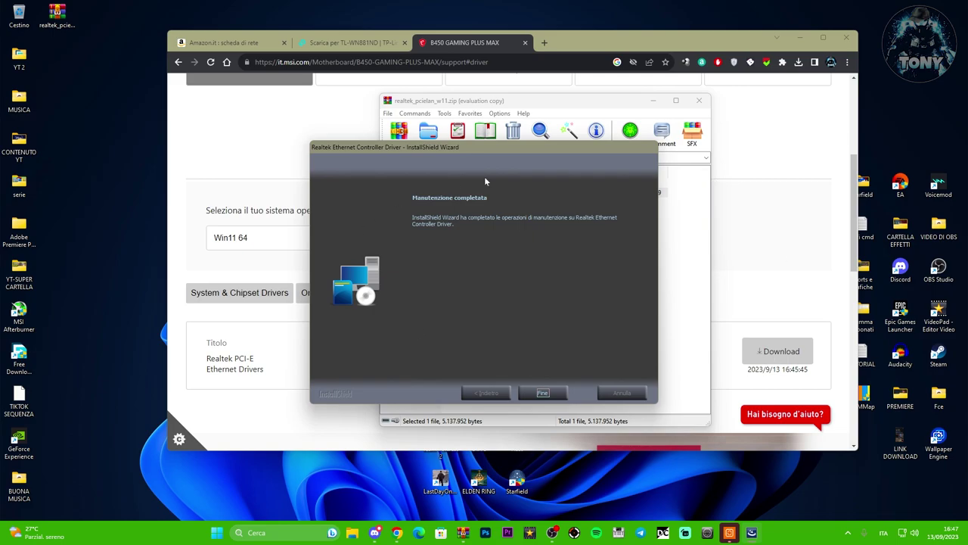
left_click(542, 393)
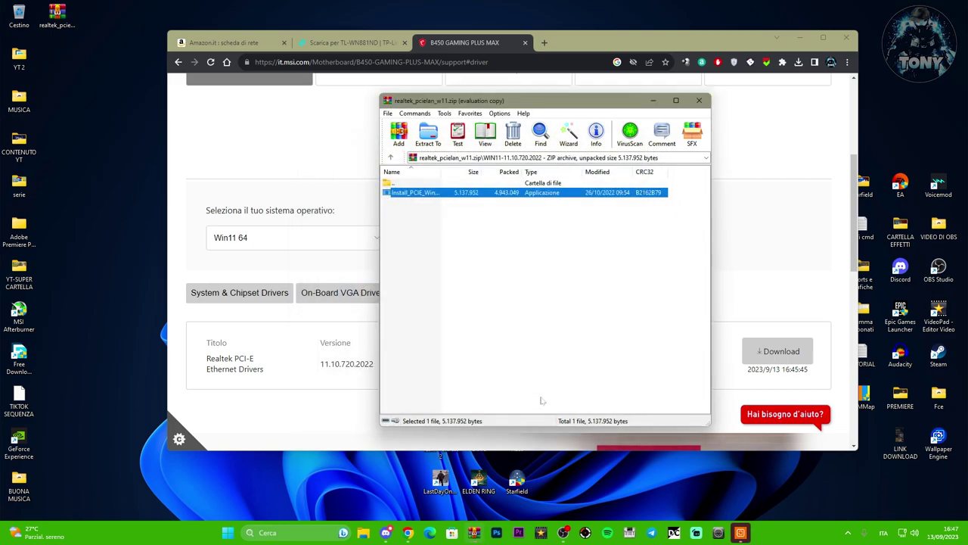
left_click(699, 101)
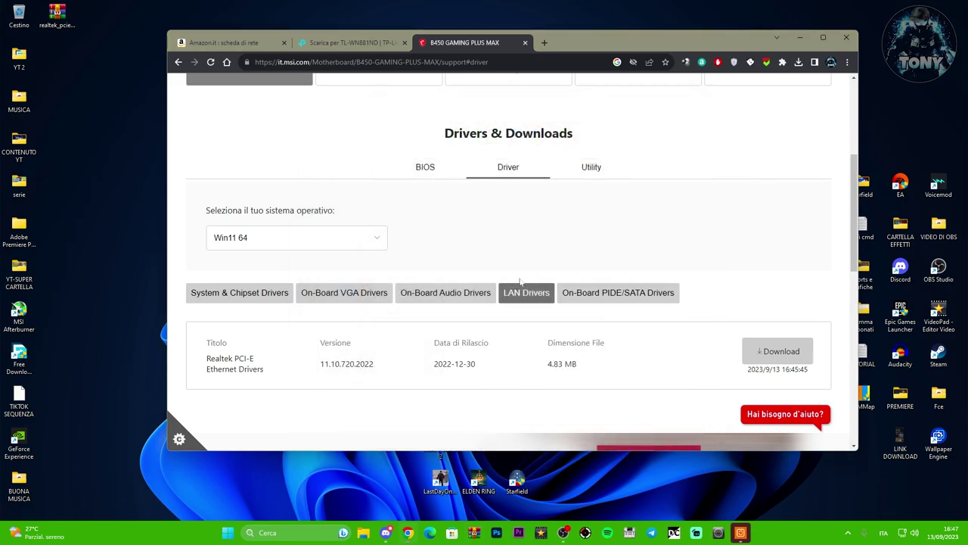
- Close the MSI motherboard support page and return to the TP-Link TL-WN881ND V2 download page
scroll(513, 310, "down", 2)
scroll(564, 279, "up", 3)
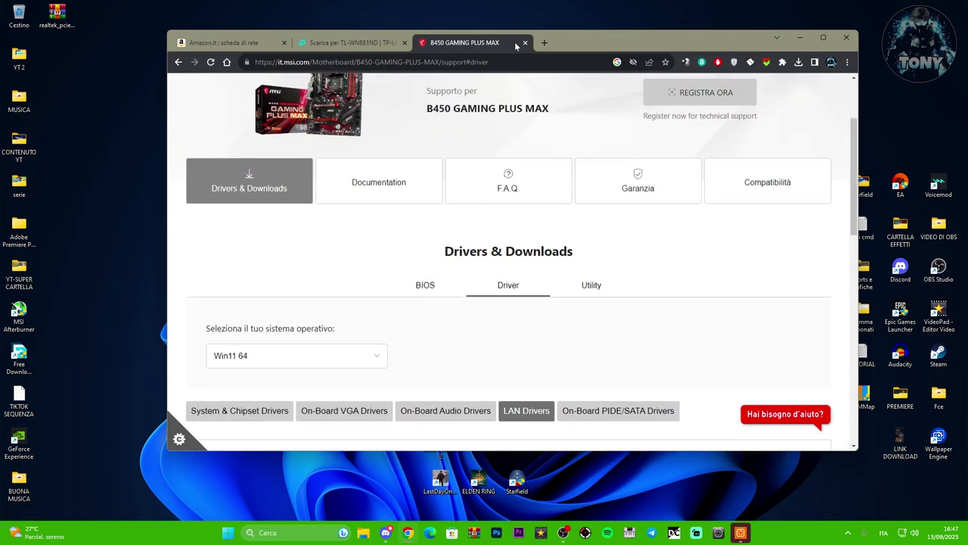
left_click(524, 43)
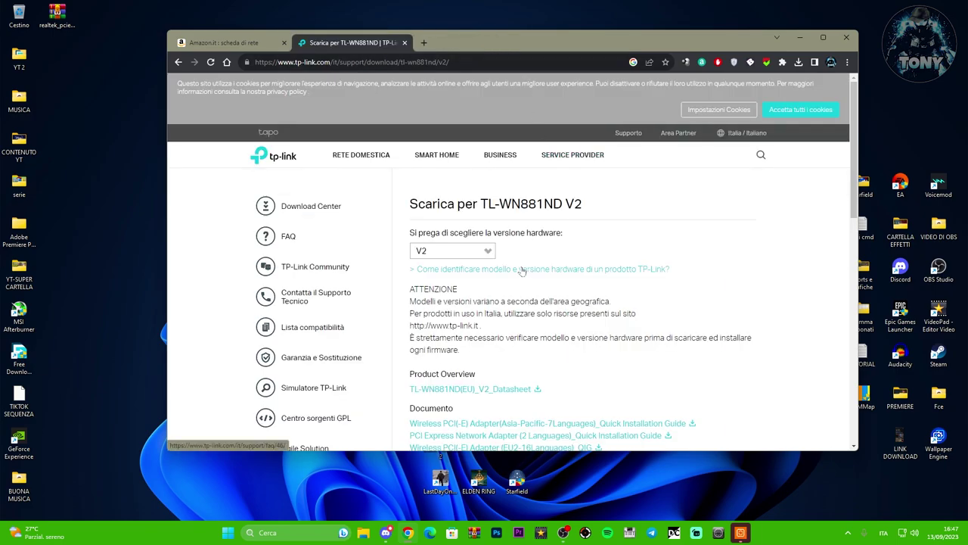
mouse_move(361, 154)
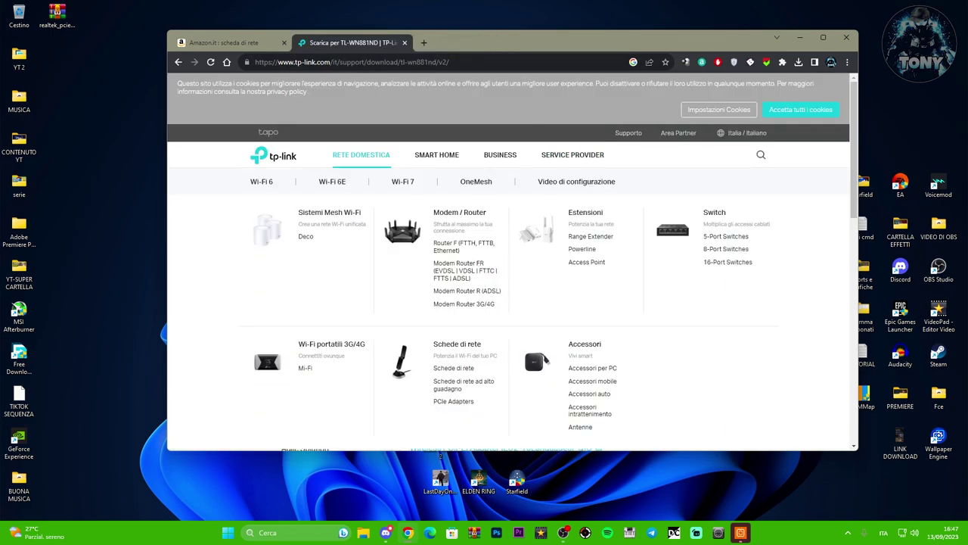
mouse_move(439, 156)
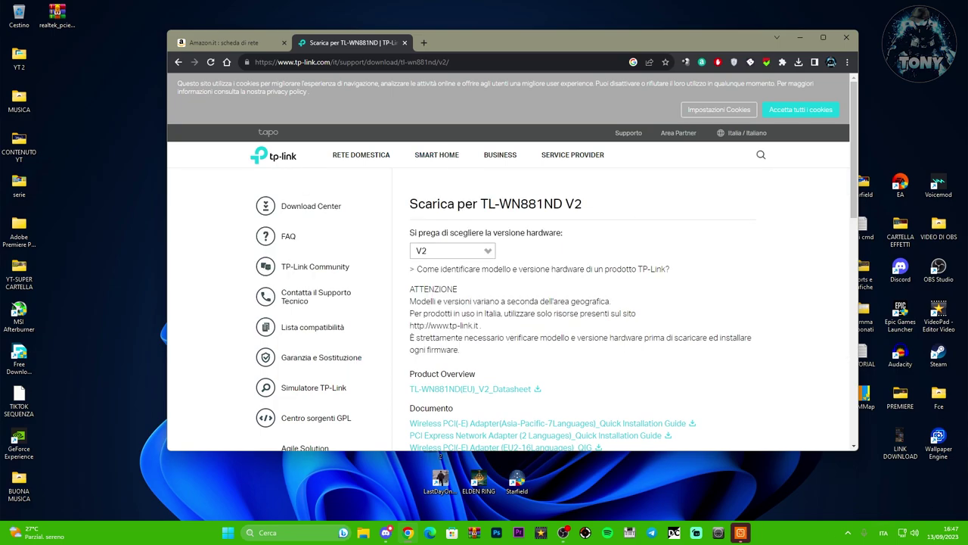
- Open the driver properties of the TP-Link Wireless N PCI Express Adapter in Device Manager
right_click(228, 533)
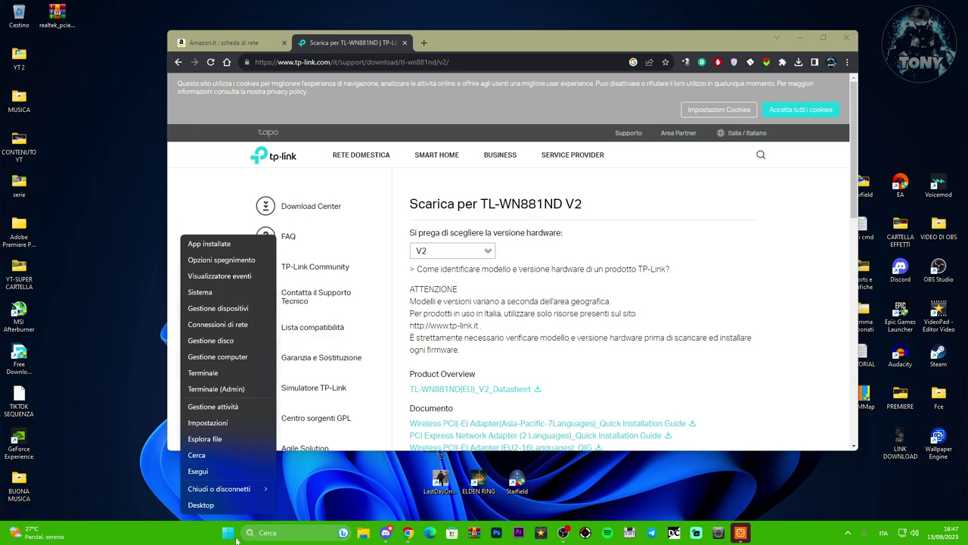
left_click(212, 309)
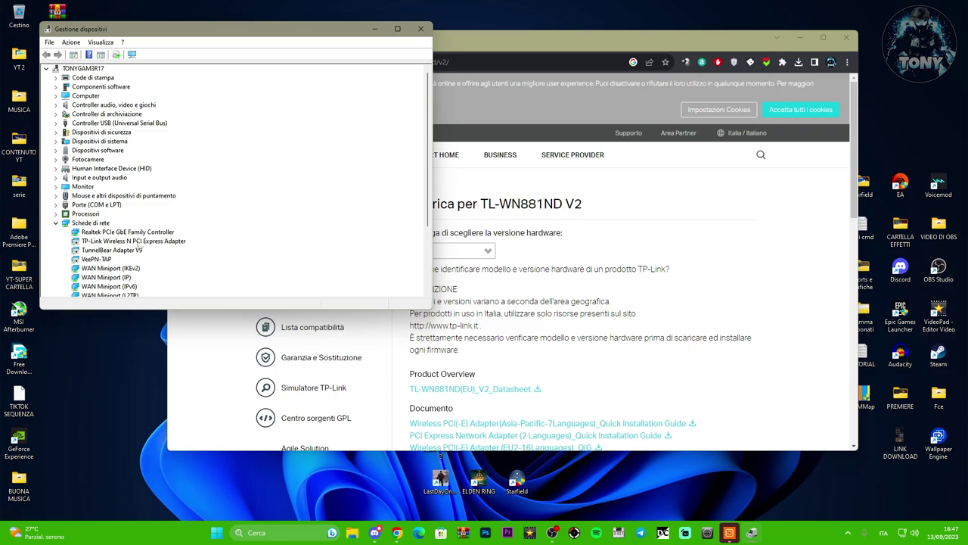
left_click(121, 241)
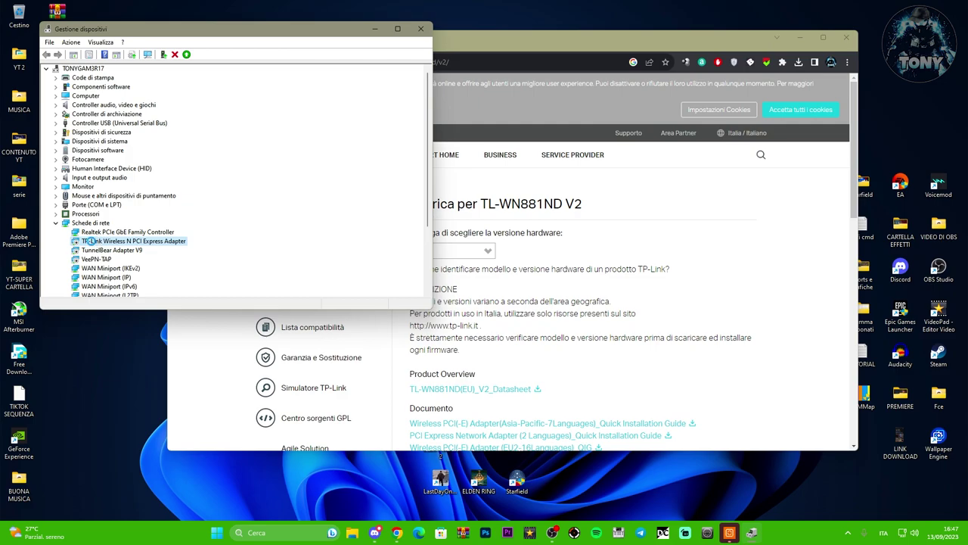
double_click(97, 242)
left_click_drag(219, 62, 268, 89)
left_click(255, 103)
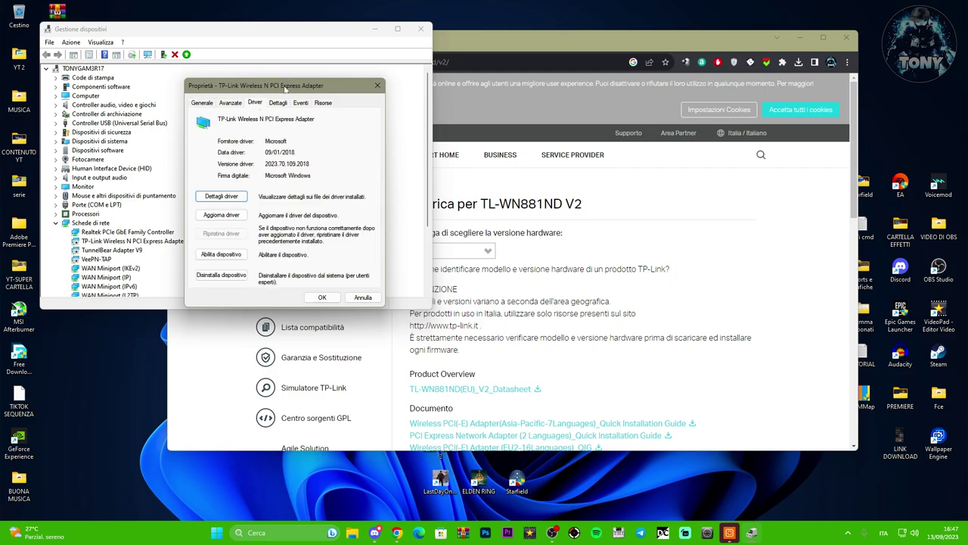
left_click_drag(283, 87, 291, 87)
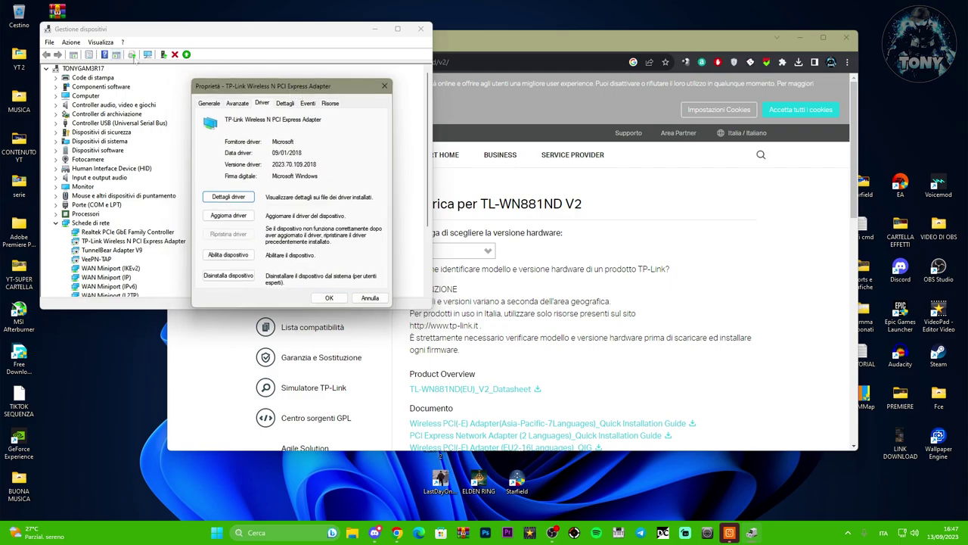
- Search for an updated adapter driver automatically, and again on the computer in C:\Program Files (x86)\Realtek\NICDRV_8169\win11
left_click(228, 216)
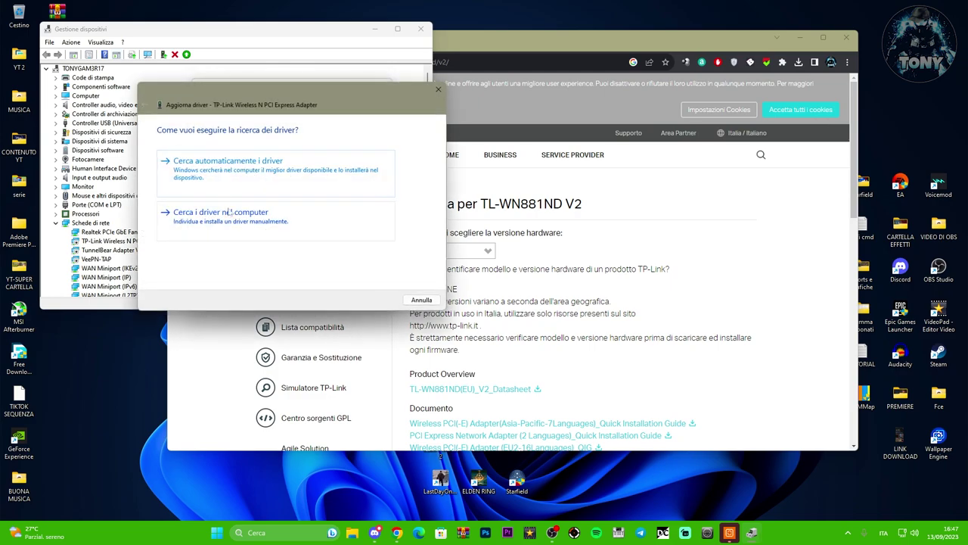
left_click(295, 175)
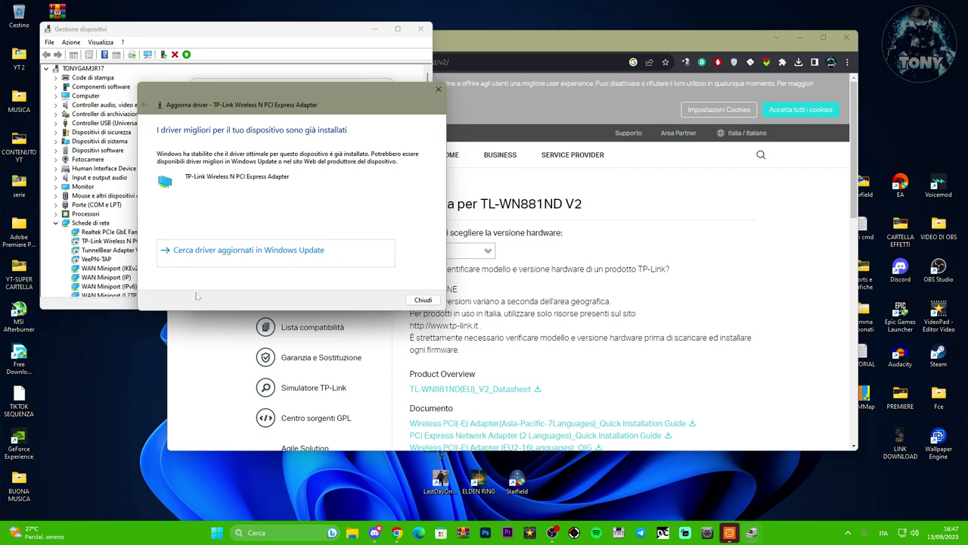
left_click(143, 107)
left_click(226, 214)
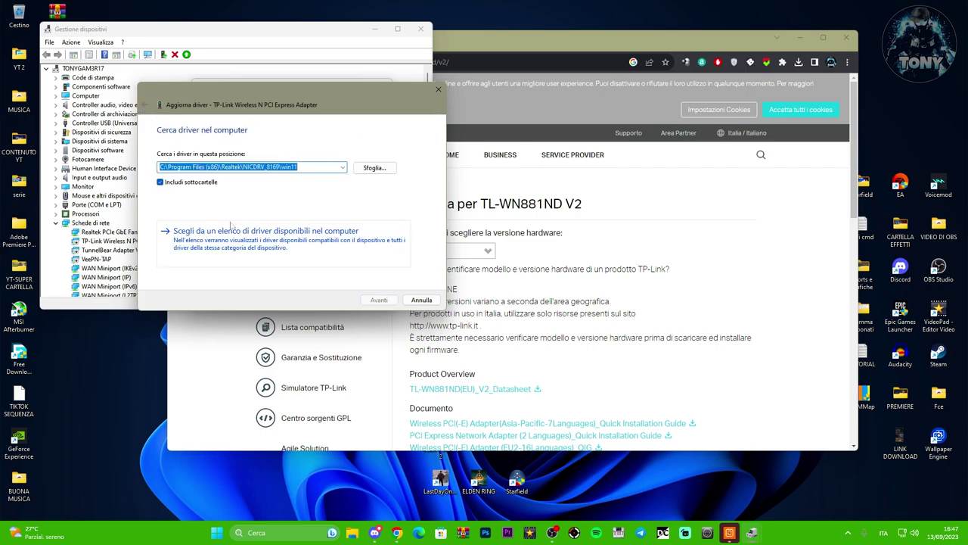
left_click(373, 300)
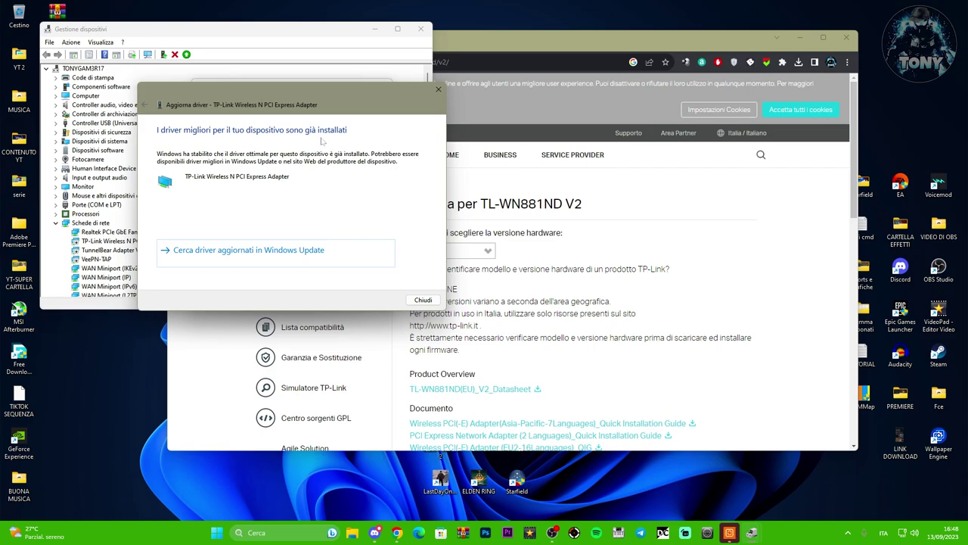
- Close the driver update, adapter properties and Device Manager windows, and clear the browser window off the desktop
left_click(438, 89)
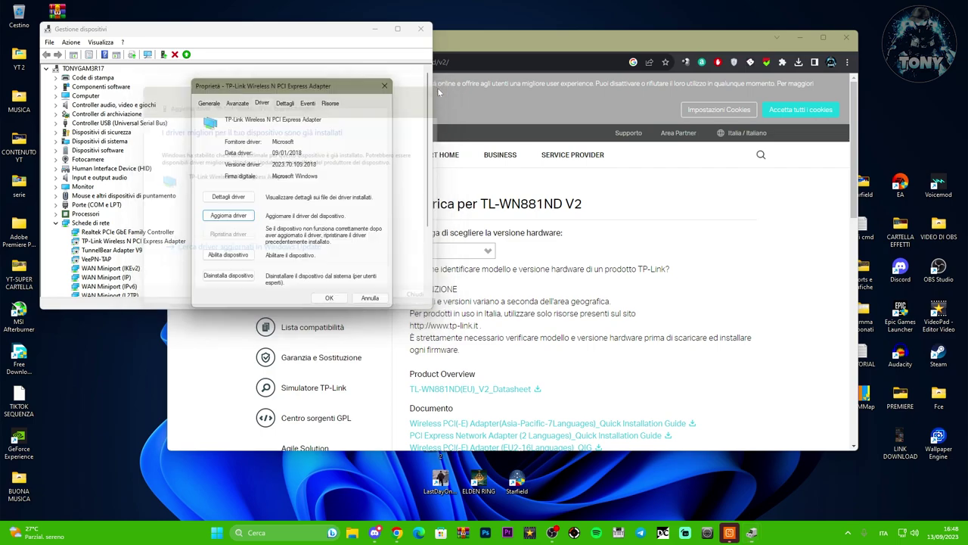
left_click(383, 87)
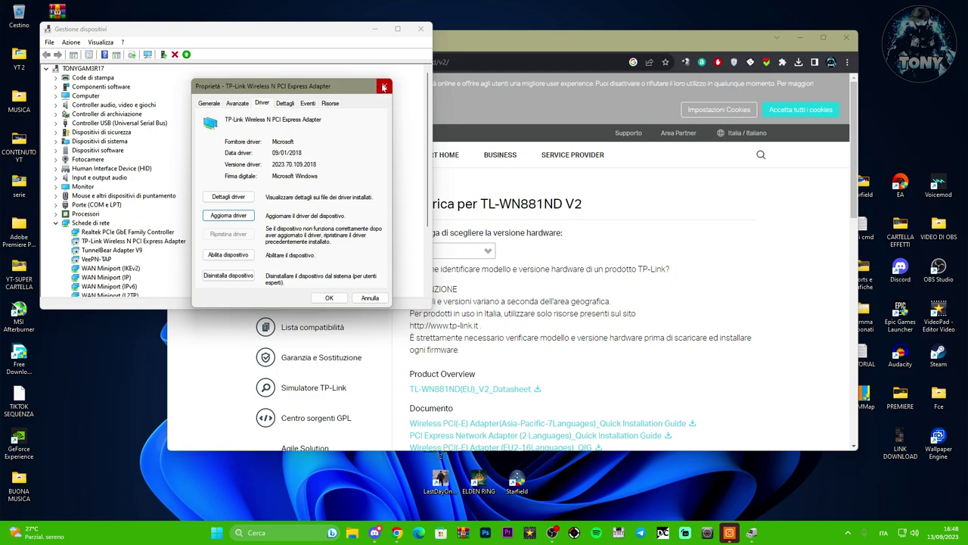
left_click(421, 29)
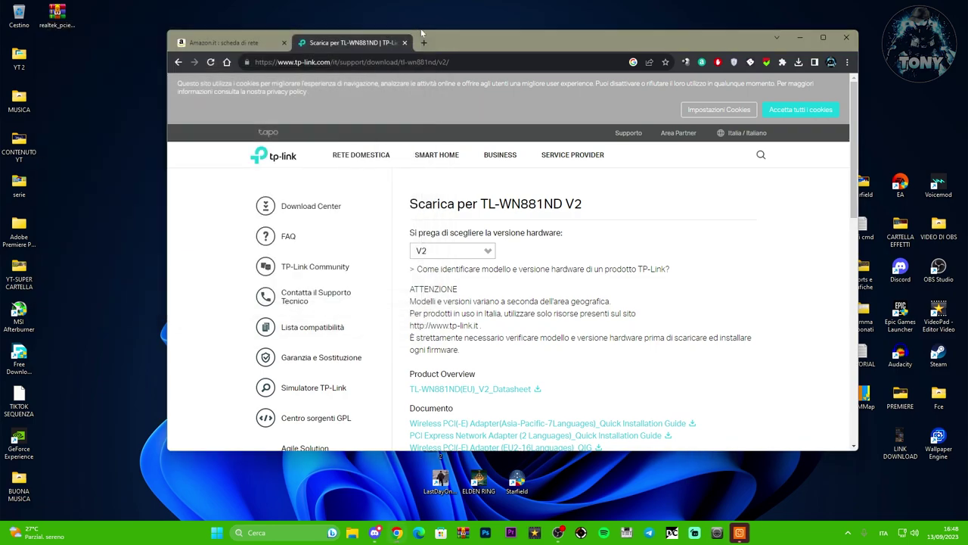
left_click_drag(467, 53, 445, 57)
left_click(777, 42)
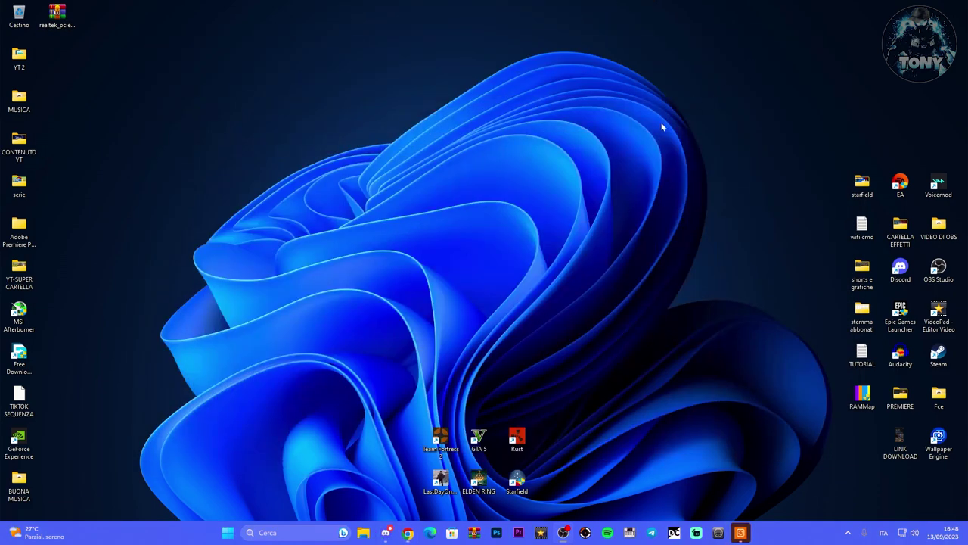